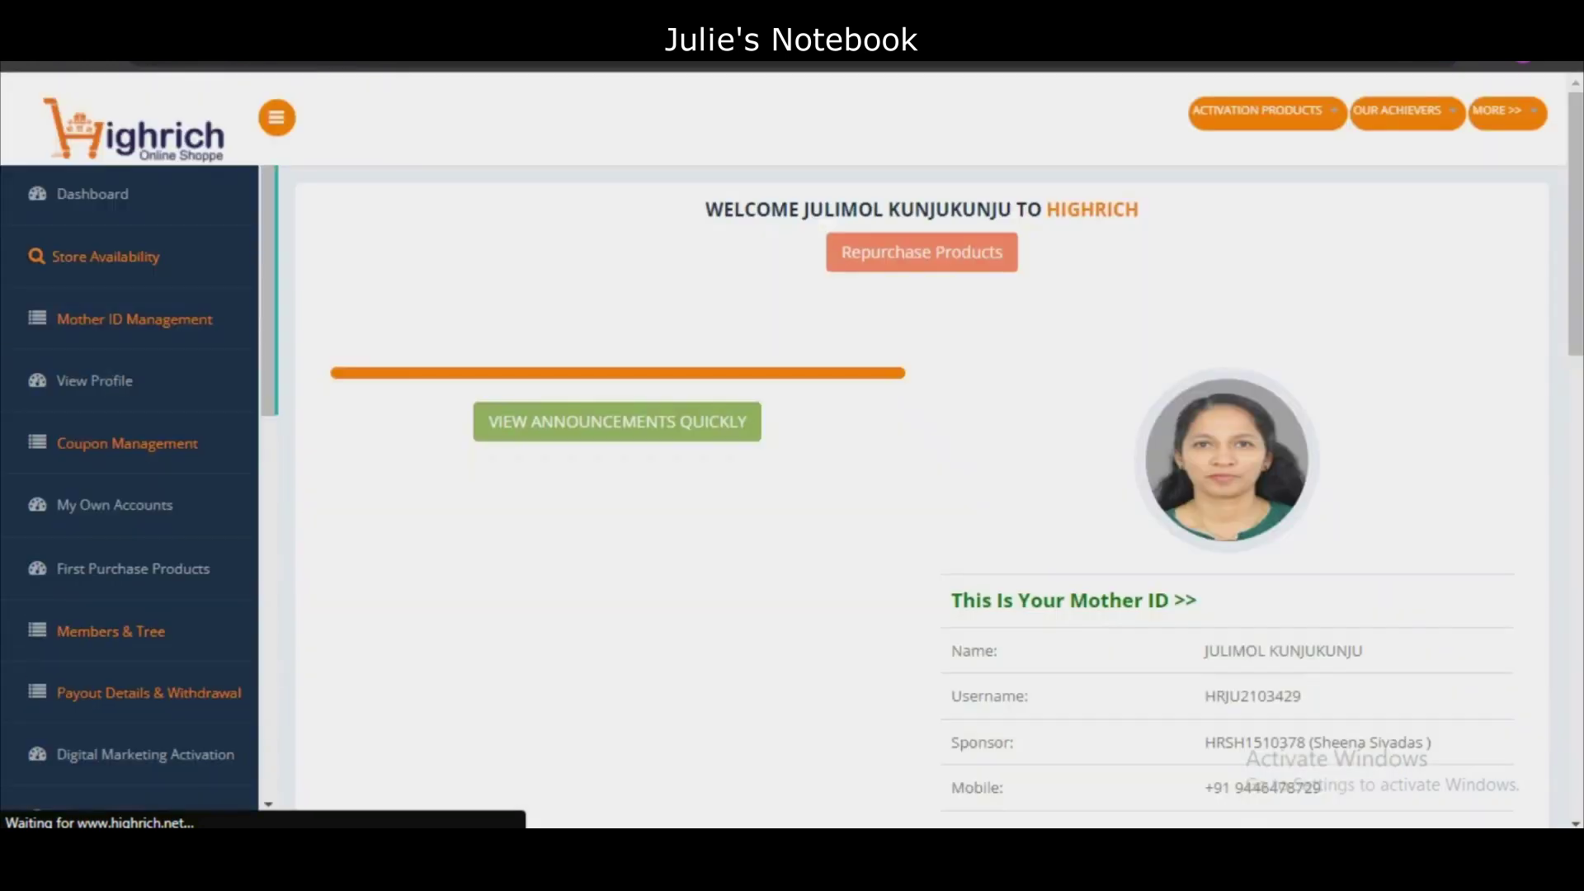
# - Show the Binary Genealogy tree from the Members & Tree sidebar section
pyautogui.click(111, 629)
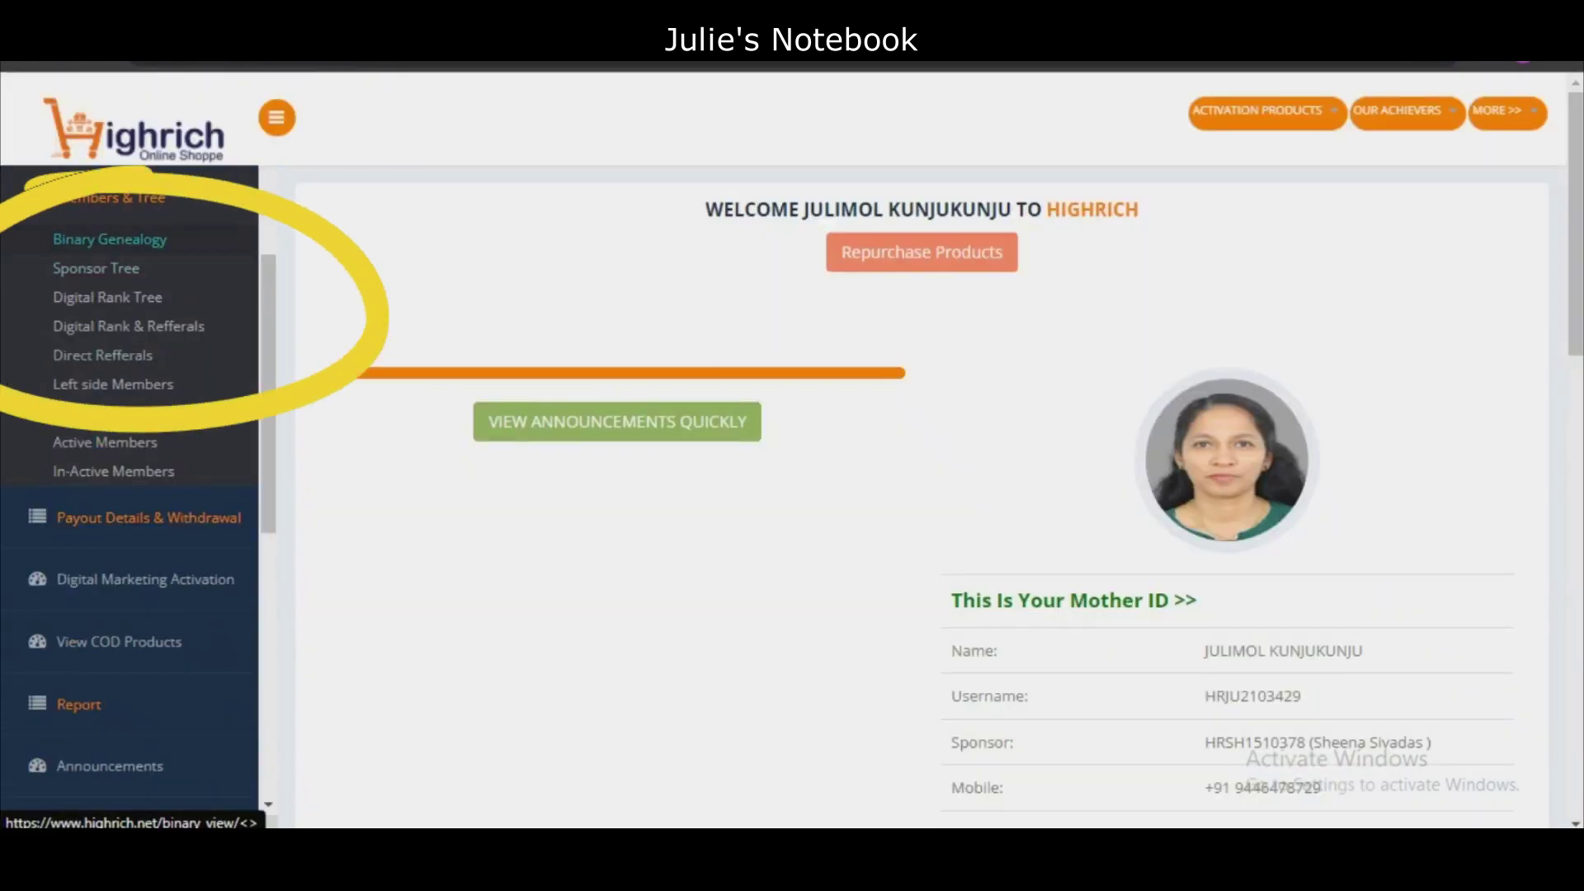
pyautogui.click(109, 238)
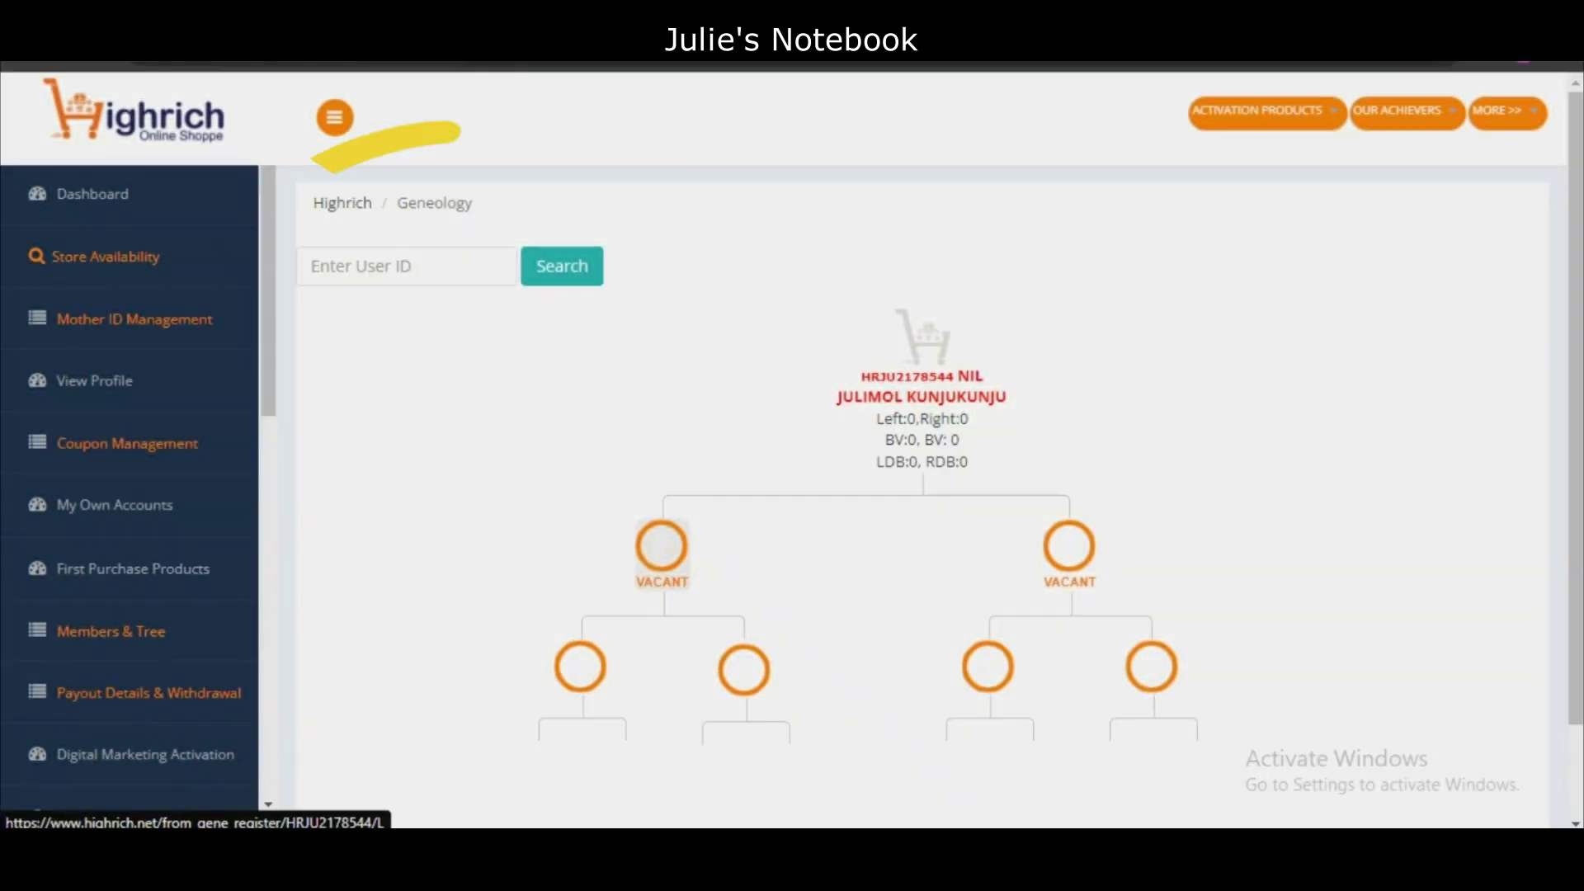
# - Begin a new member registration from the vacant left node under the root ID
pyautogui.click(661, 546)
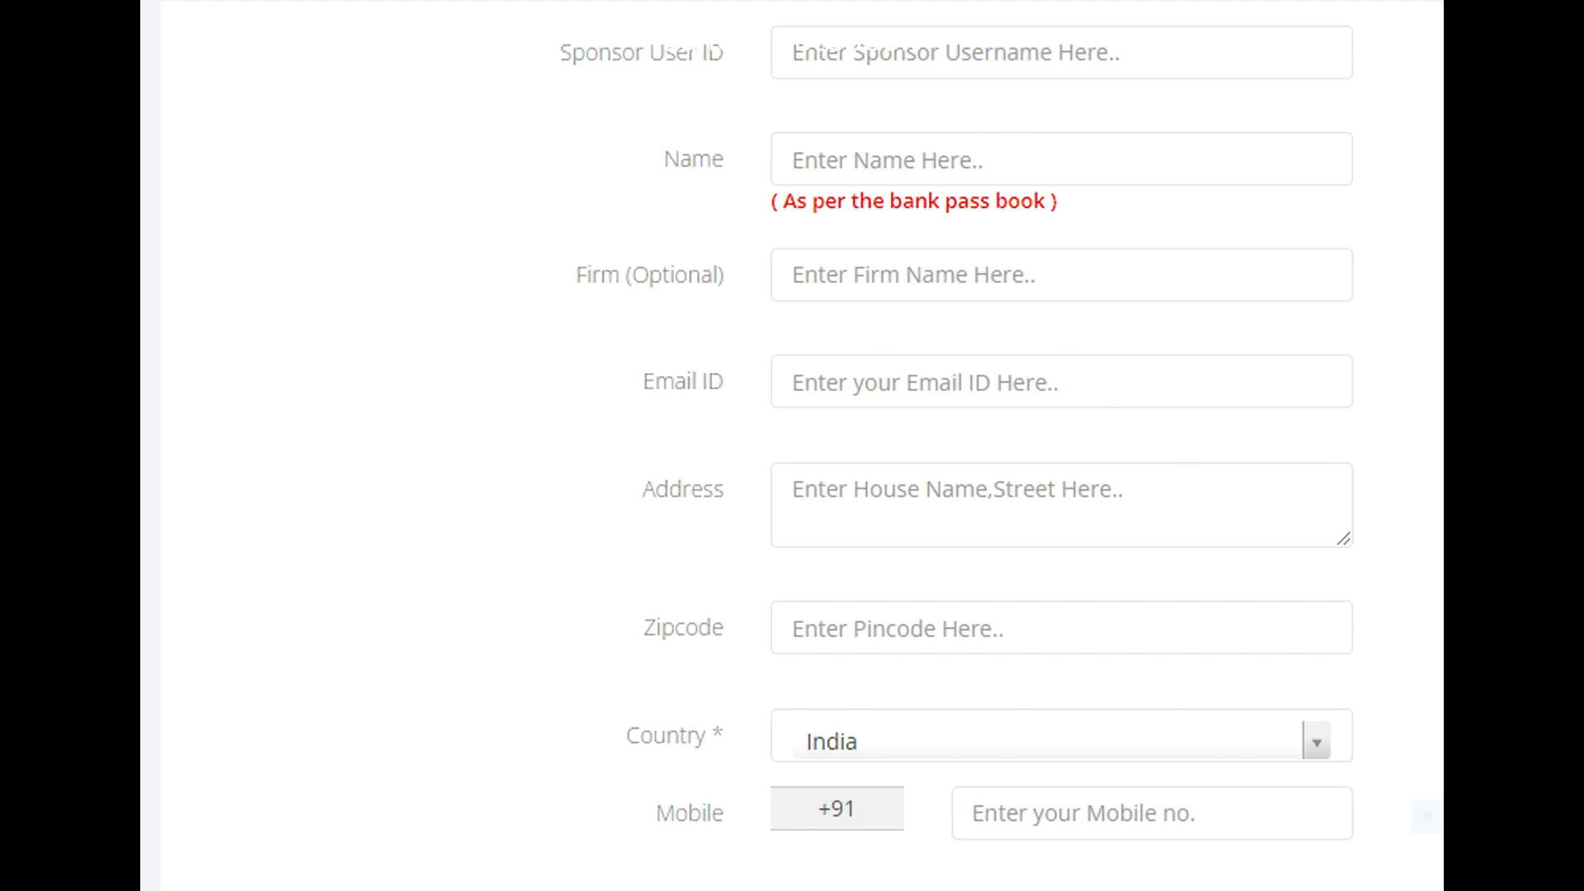